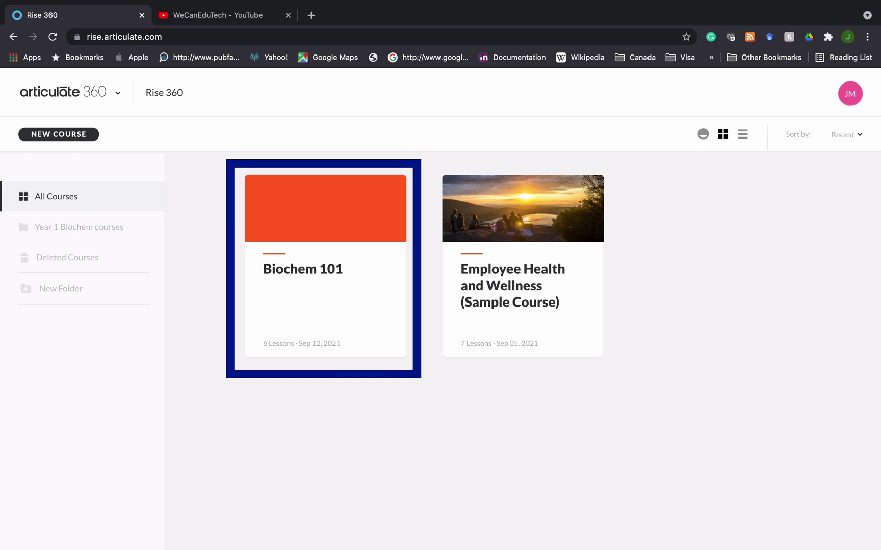
Step: In Biochem 101, add a lesson 'How to create charts in Rise 360' below Animal cell
{"action": "left_click", "coordinate": [294, 265]}
{"action": "scroll", "coordinate": [438, 336], "scroll_direction": "down", "scroll_amount": 10}
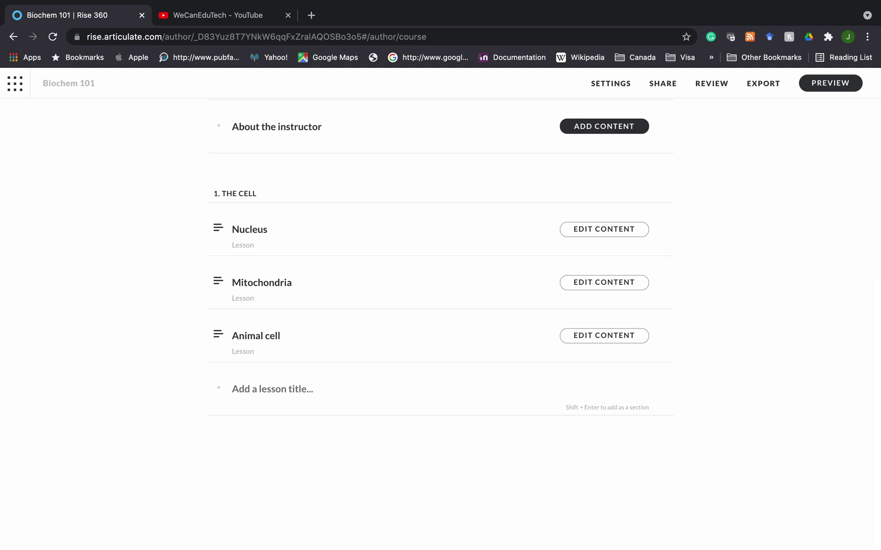
{"action": "left_click", "coordinate": [273, 392]}
{"action": "type", "text": "How to"}
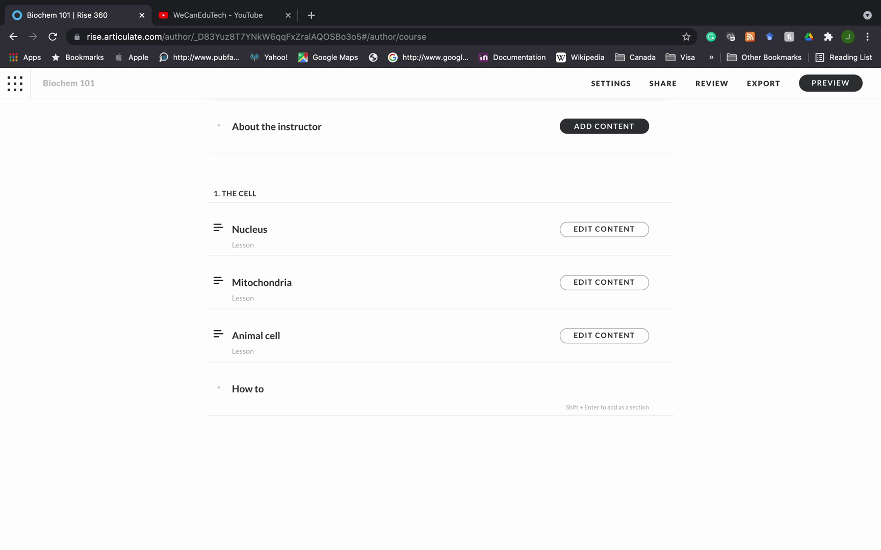
{"action": "type", "text": " create charts in R"}
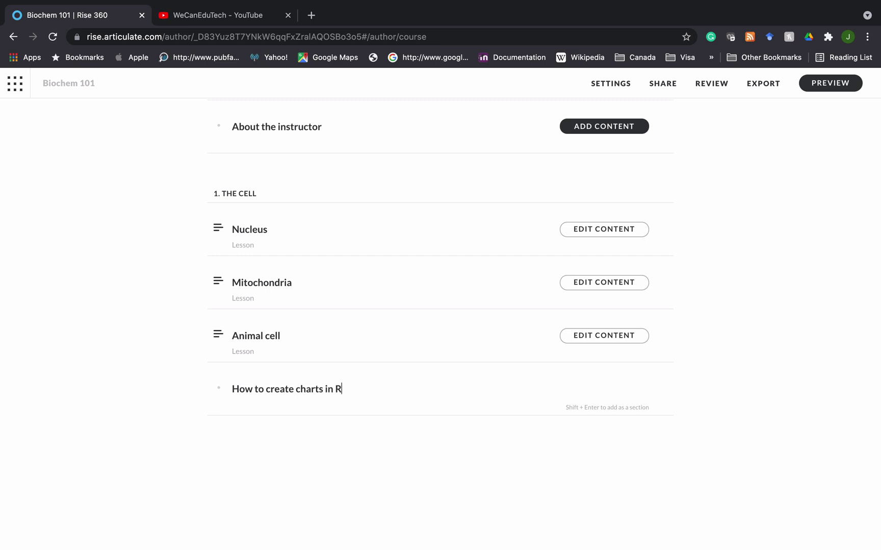
{"action": "type", "text": "ise 360"}
{"action": "key", "text": "Return"}
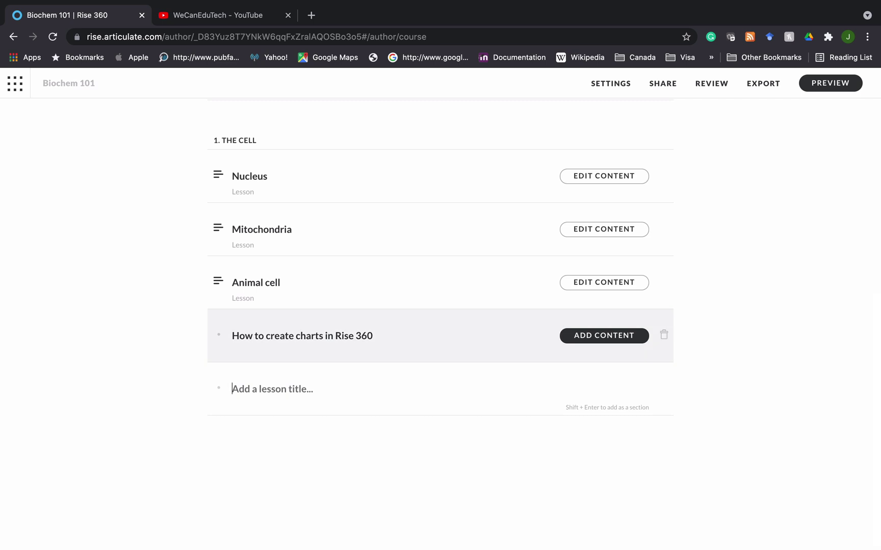
Step: Make it a regular lesson and insert a default Pie chart block from the Block Library
{"action": "left_click", "coordinate": [581, 335]}
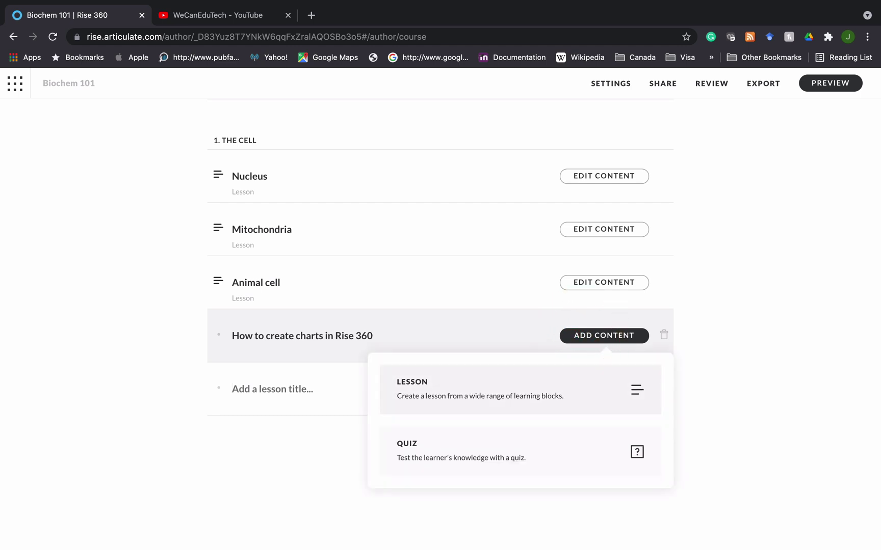
{"action": "left_click", "coordinate": [464, 389]}
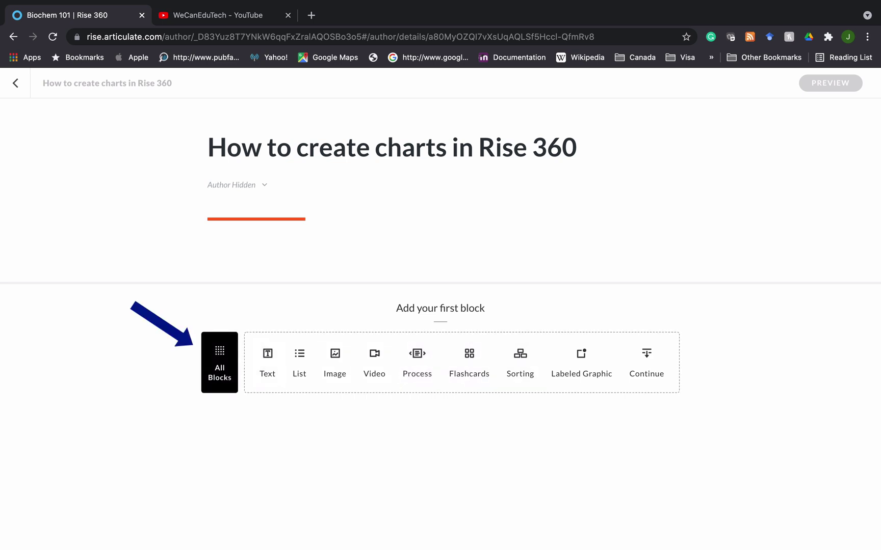
{"action": "left_click", "coordinate": [219, 362]}
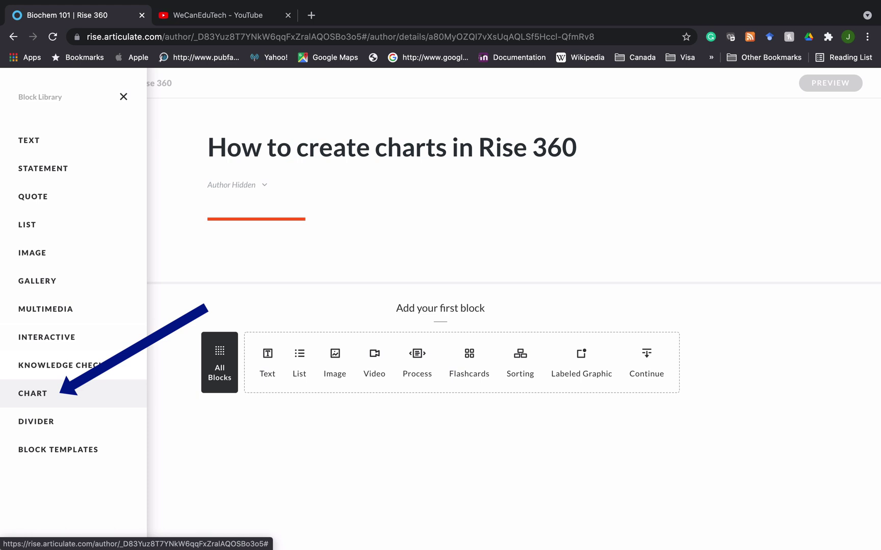
{"action": "left_click", "coordinate": [36, 394]}
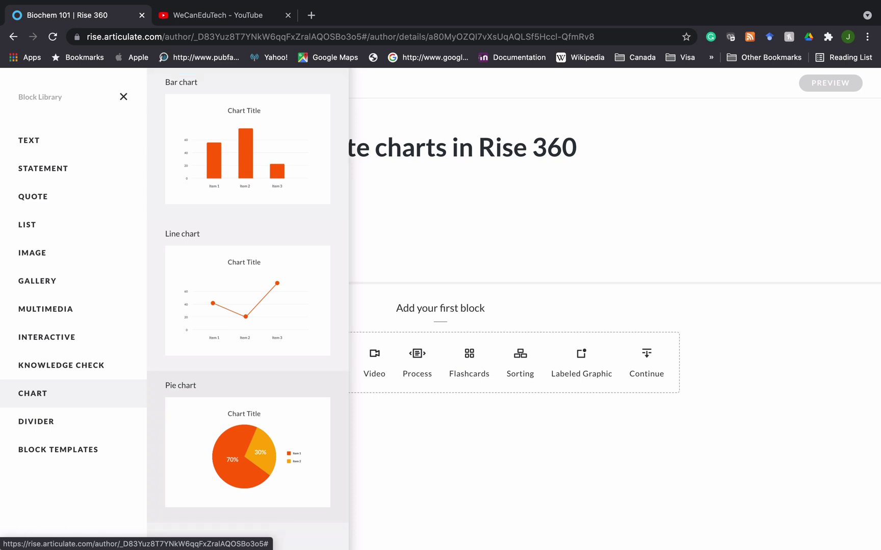
{"action": "left_click", "coordinate": [211, 422]}
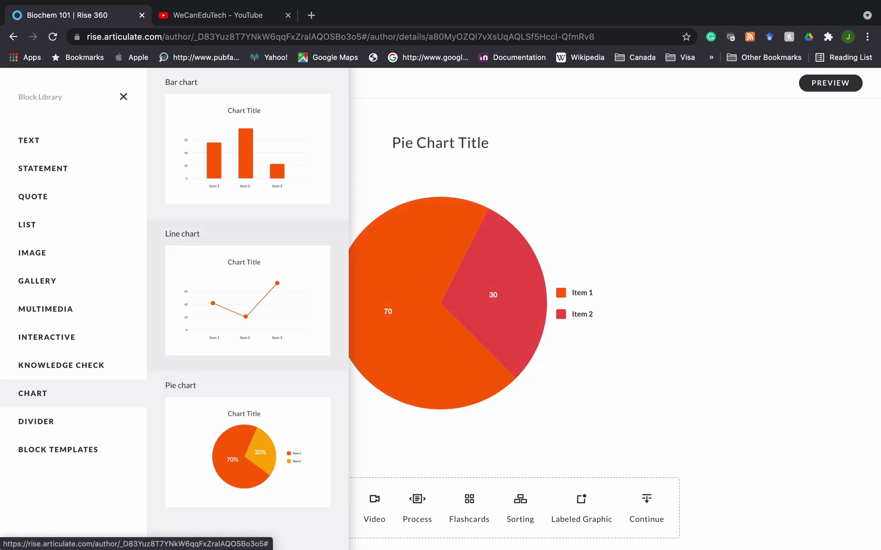
{"action": "left_click", "coordinate": [513, 182]}
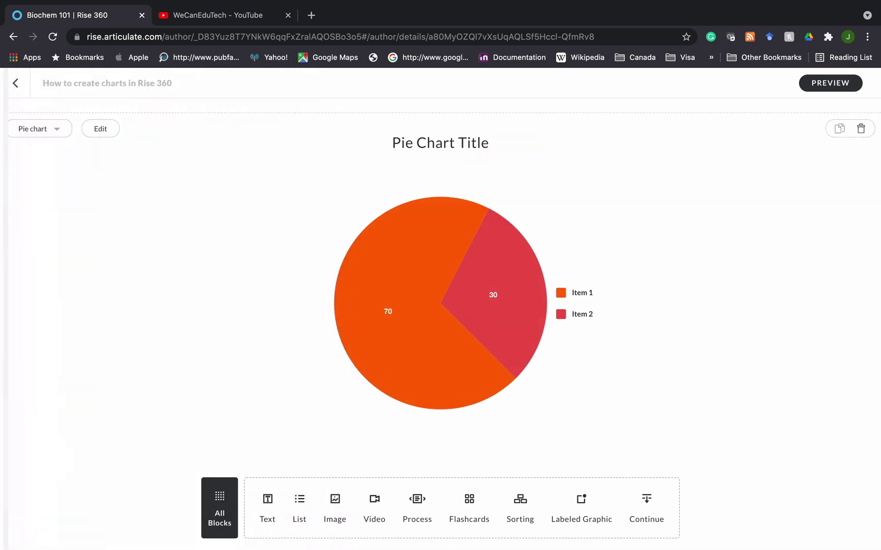
{"action": "mouse_move", "coordinate": [388, 316]}
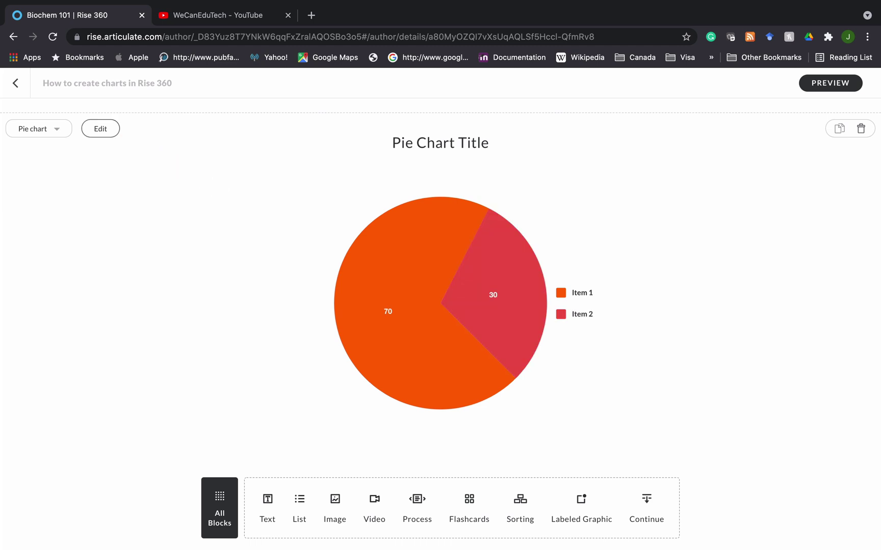
Step: Retitle the pie chart 'The fruits I ate this week'
{"action": "left_click", "coordinate": [102, 130]}
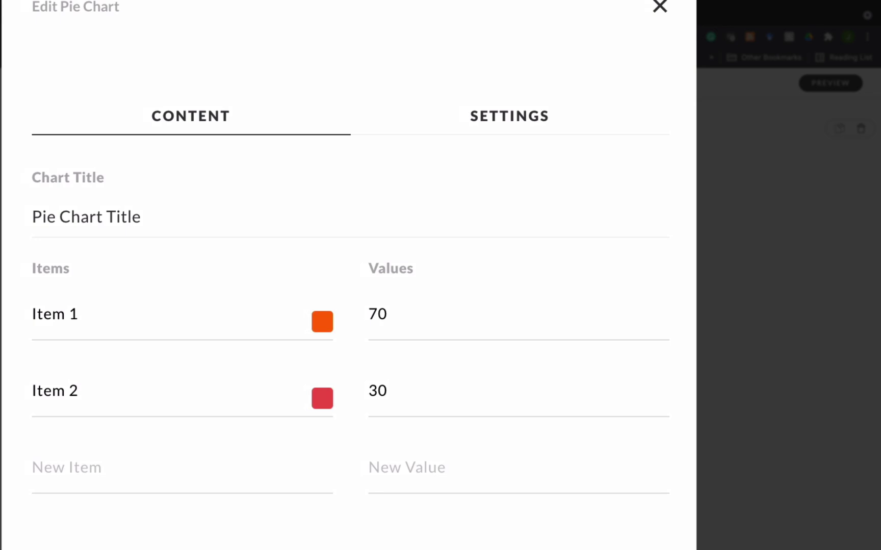
{"action": "left_click_drag", "start_coordinate": [141, 217], "coordinate": [23, 214]}
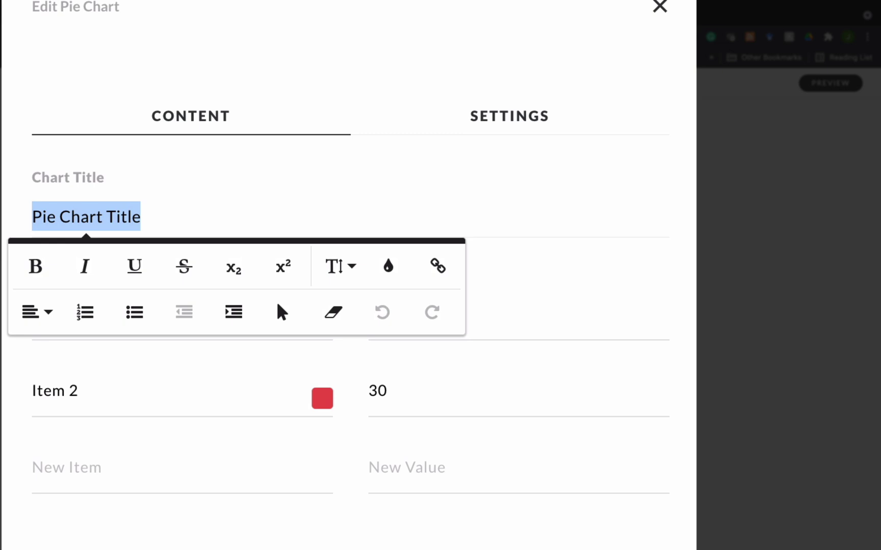
{"action": "type", "text": "The "}
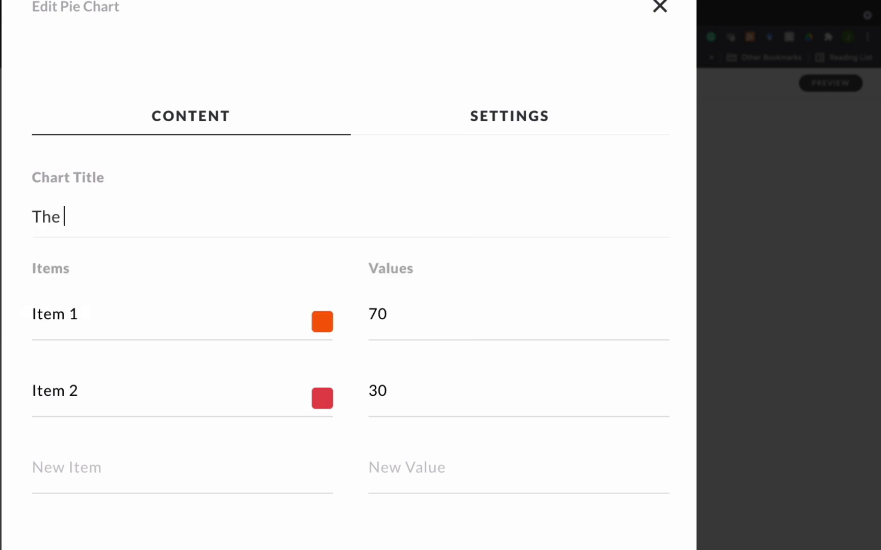
{"action": "type", "text": "fruits I atet"}
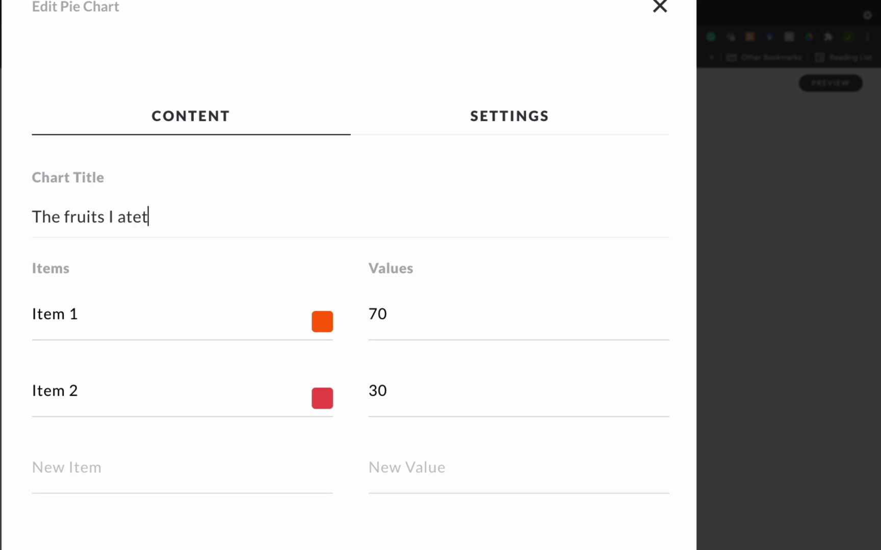
{"action": "key", "text": "BackSpace"}
{"action": "type", "text": "this week"}
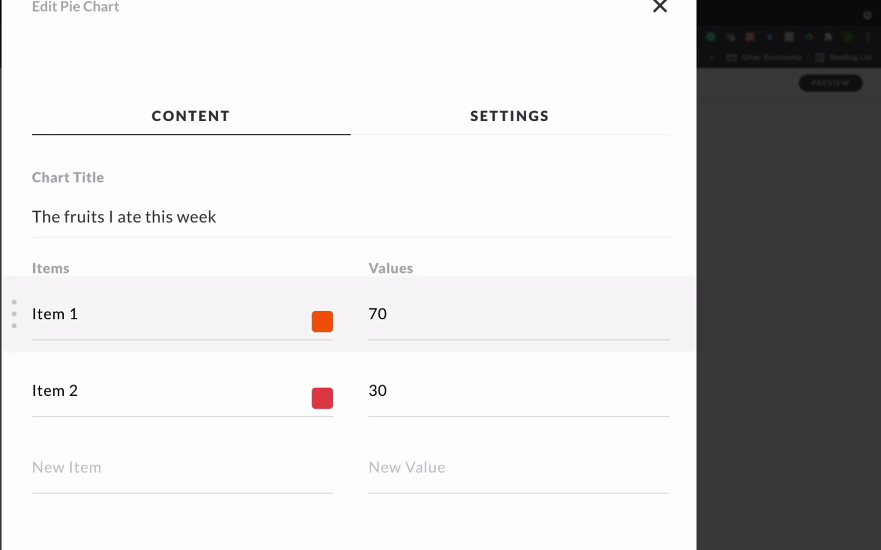
Step: Rename Item 1 to Apples and Item 2 to Pears
{"action": "left_click", "coordinate": [69, 314]}
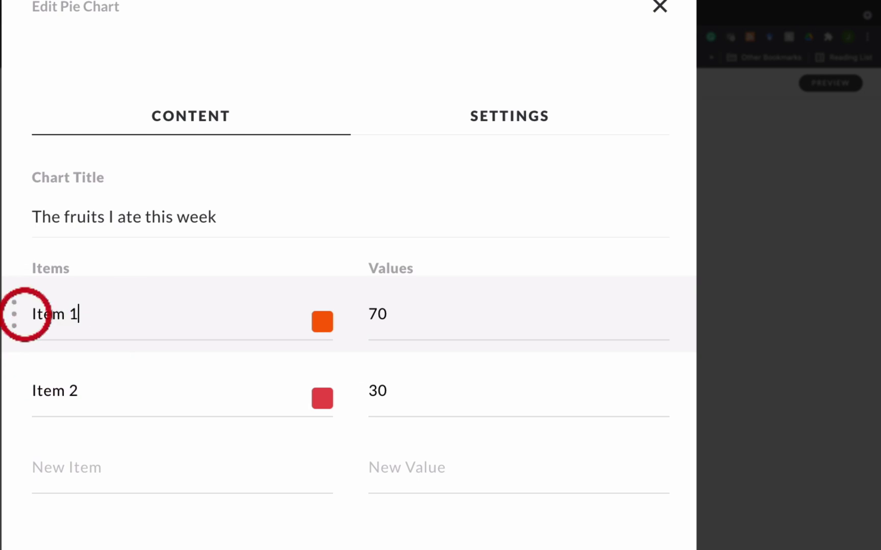
{"action": "left_click", "coordinate": [49, 314]}
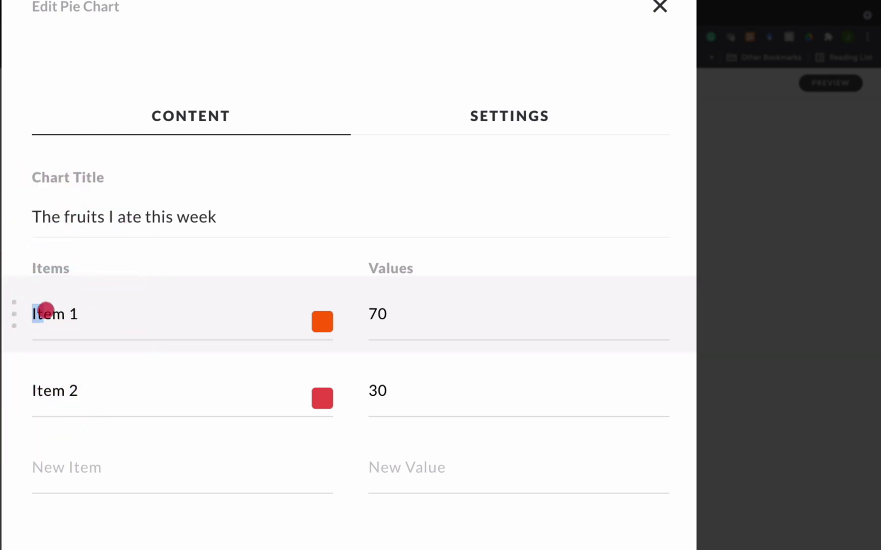
{"action": "left_click_drag", "start_coordinate": [43, 311], "coordinate": [79, 314]}
{"action": "type", "text": "Apples"}
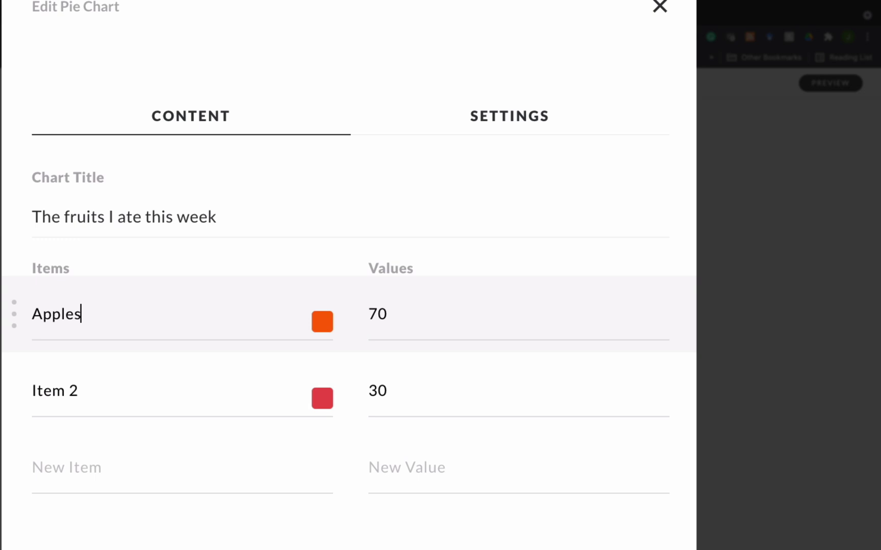
{"action": "left_click_drag", "start_coordinate": [89, 384], "coordinate": [27, 384]}
{"action": "type", "text": "Pears"}
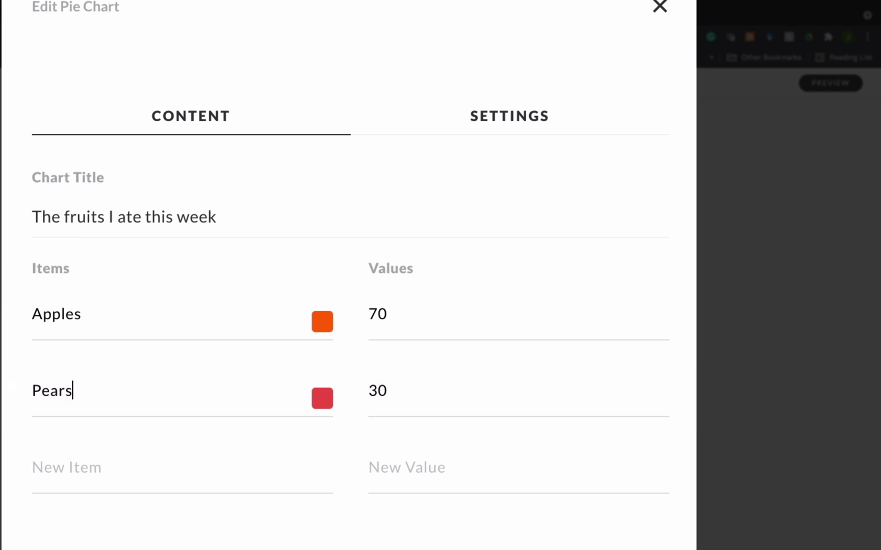
Step: Add Grapes and Mangoes as new chart items, then delete the Mangoes row
{"action": "left_click", "coordinate": [66, 465]}
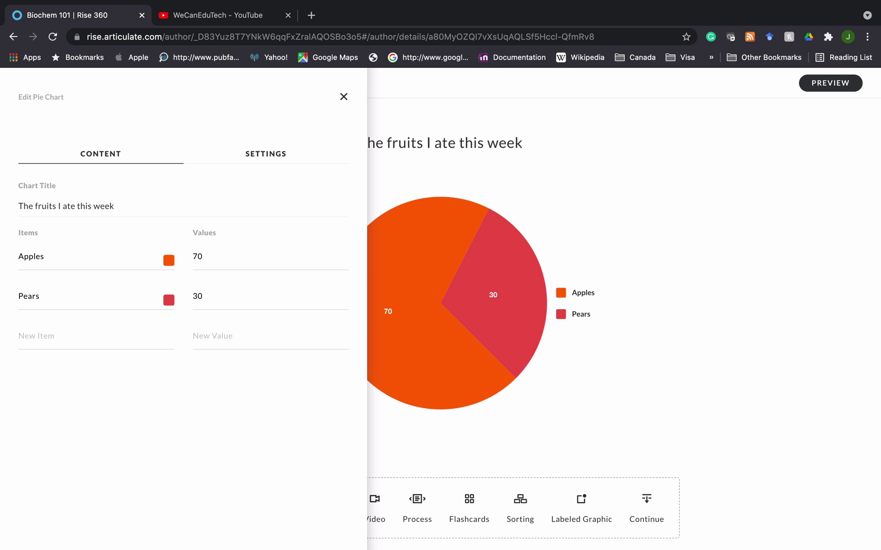
{"action": "type", "text": "Grapes"}
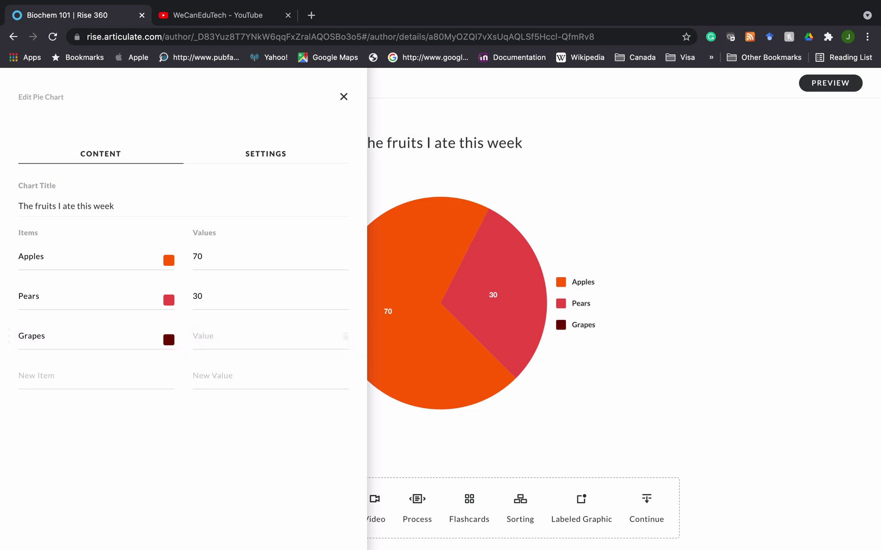
{"action": "left_click", "coordinate": [33, 374]}
{"action": "type", "text": "Mangow"}
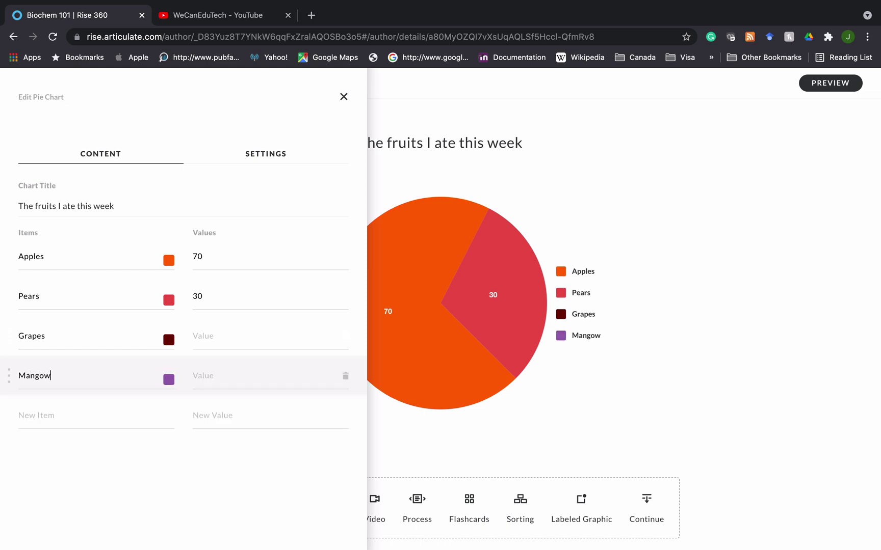
{"action": "key", "text": "BackSpace"}
{"action": "type", "text": "es"}
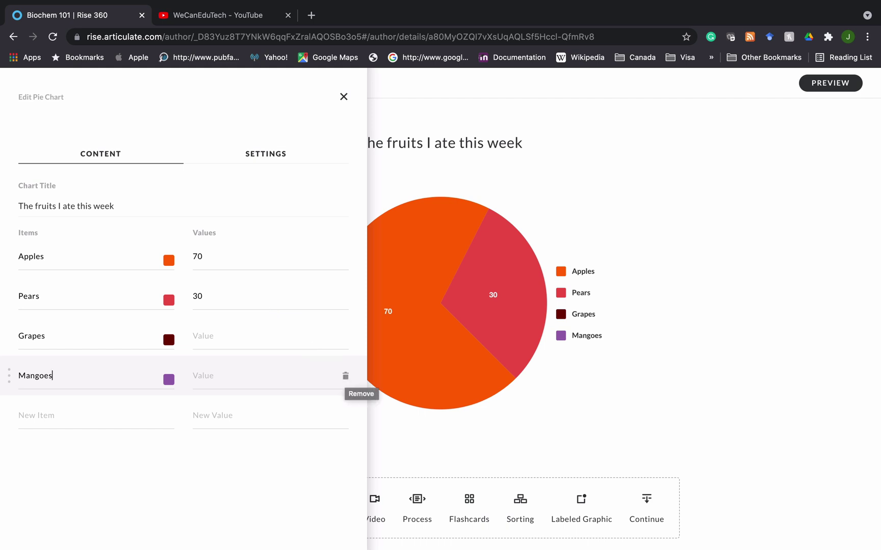
{"action": "left_click", "coordinate": [345, 375]}
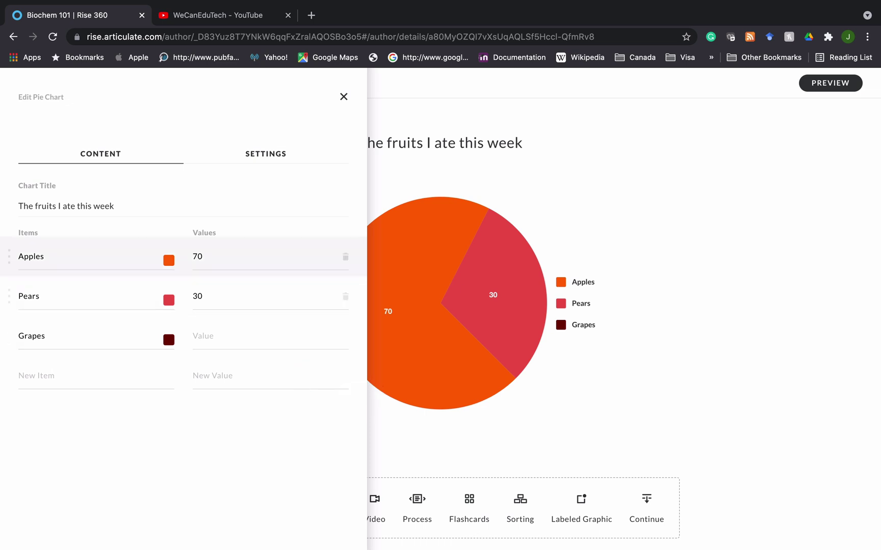
Step: Set the slice values to Apples 7, Pears 5 and Grapes 30
{"action": "left_click", "coordinate": [206, 259]}
{"action": "double_click", "coordinate": [193, 257]}
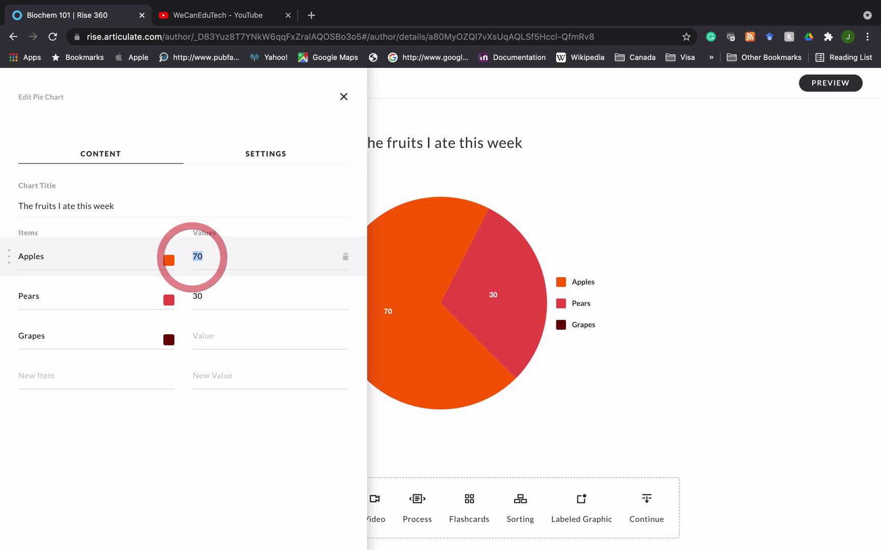
{"action": "type", "text": "7"}
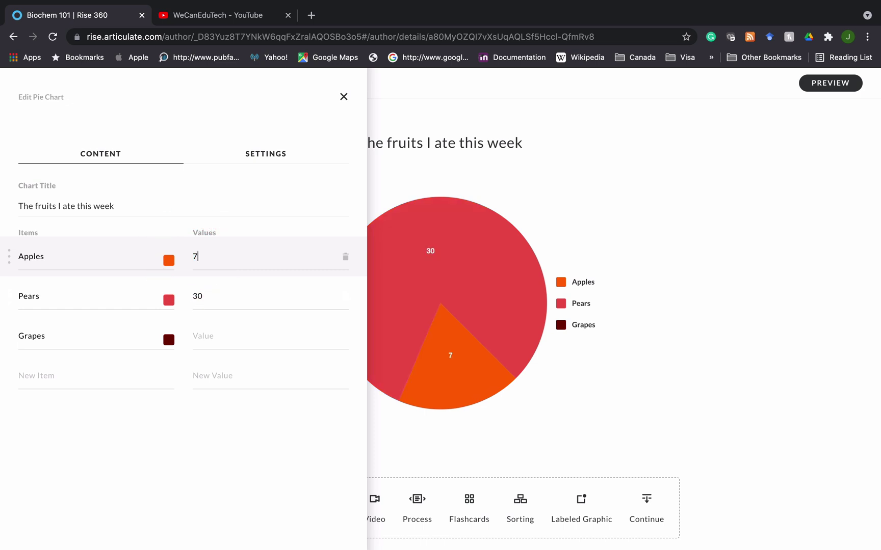
{"action": "double_click", "coordinate": [194, 296]}
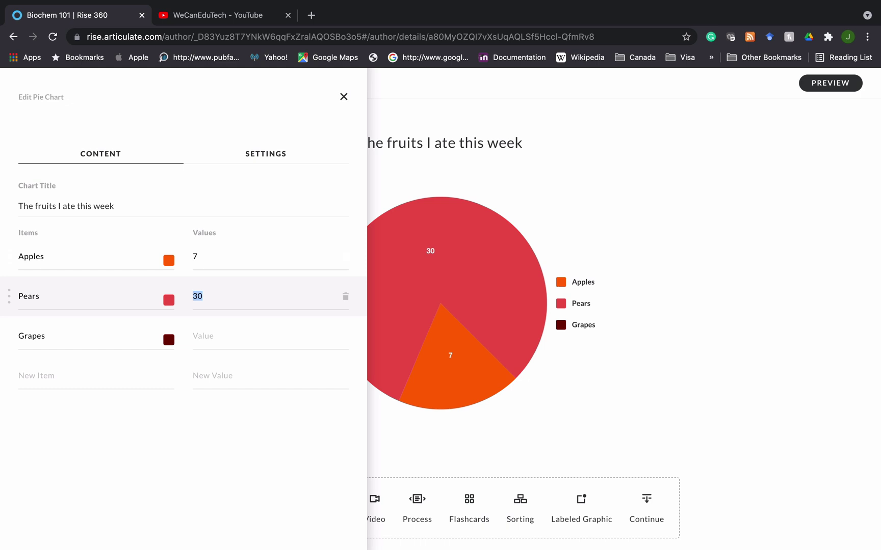
{"action": "type", "text": "5"}
{"action": "left_click", "coordinate": [204, 331]}
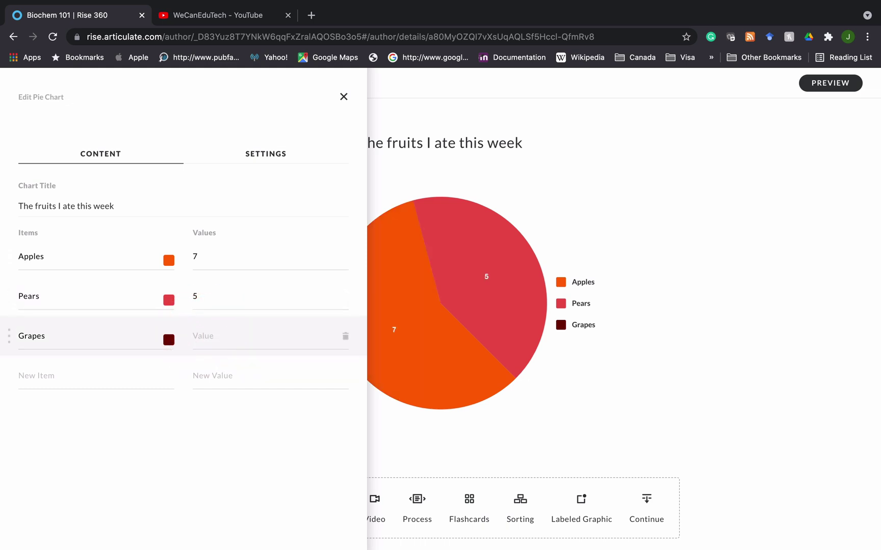
{"action": "type", "text": "30"}
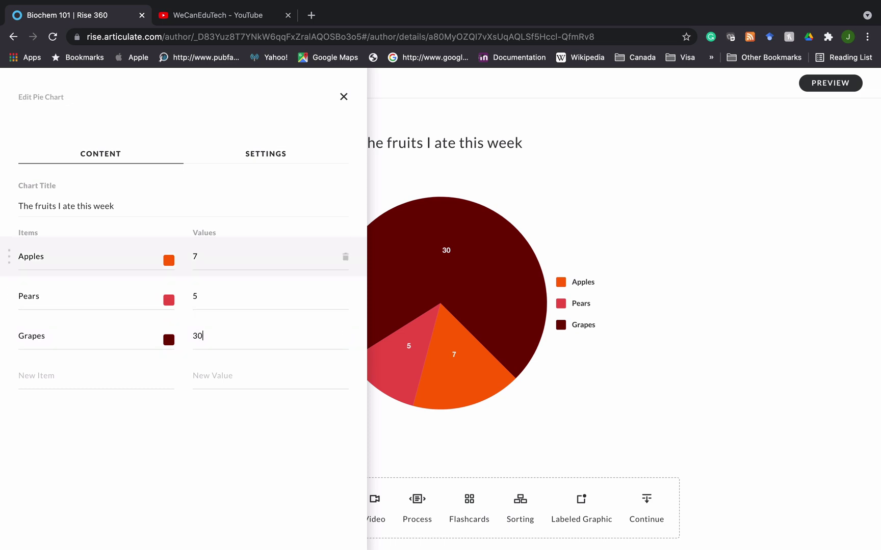
{"action": "left_click", "coordinate": [203, 336]}
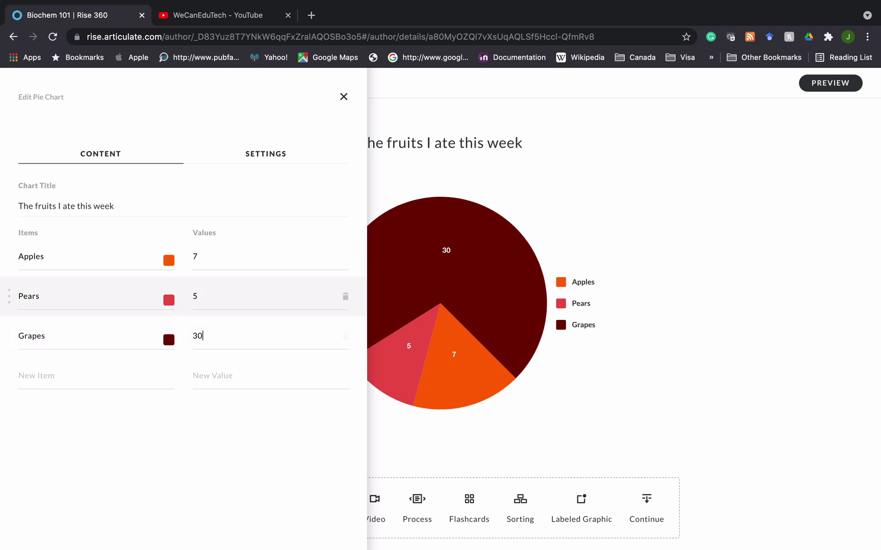
Step: Recolour the Apples slice light blue using a preset colour
{"action": "left_click", "coordinate": [169, 261]}
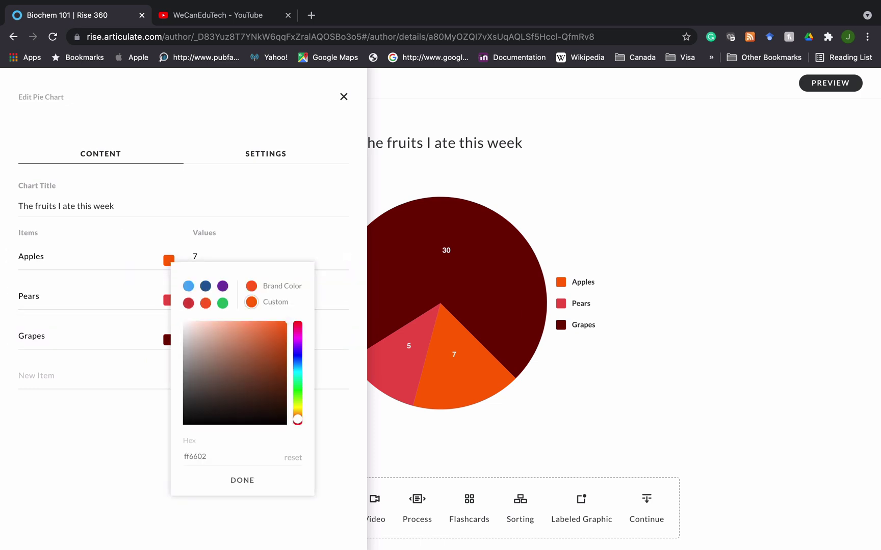
{"action": "left_click", "coordinate": [222, 335]}
{"action": "left_click_drag", "start_coordinate": [222, 335], "coordinate": [209, 351]}
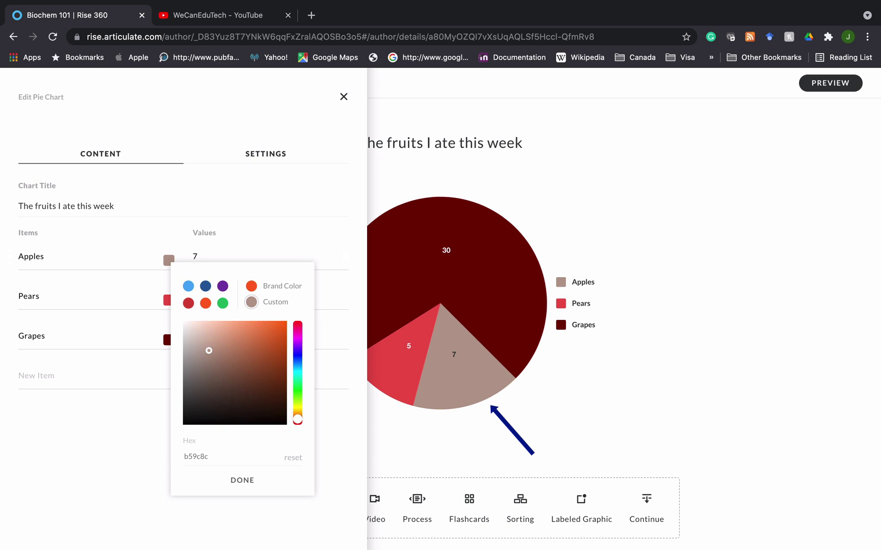
{"action": "left_click", "coordinate": [259, 387]}
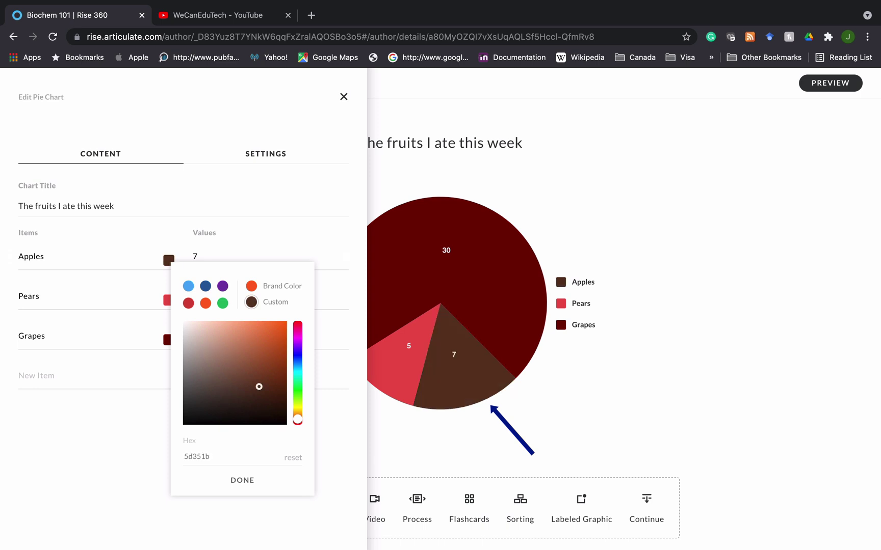
{"action": "left_click", "coordinate": [188, 286]}
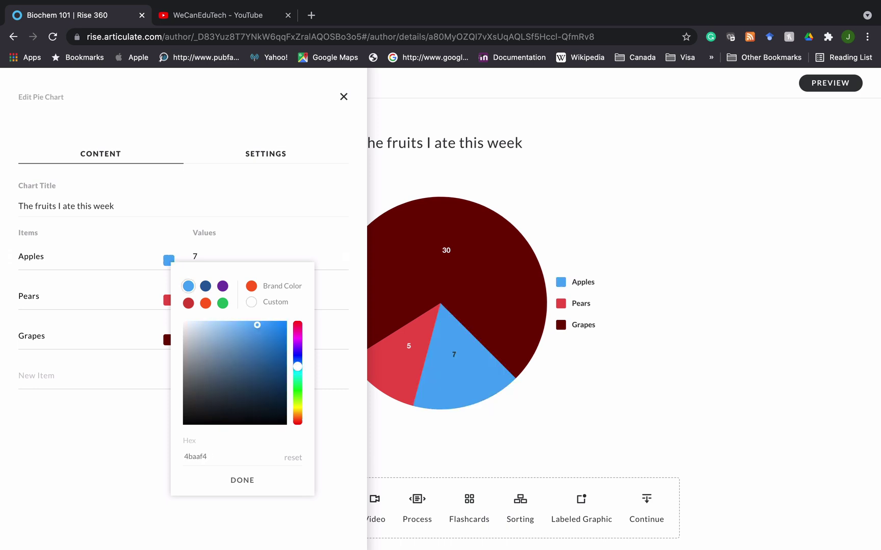
{"action": "left_click", "coordinate": [132, 291]}
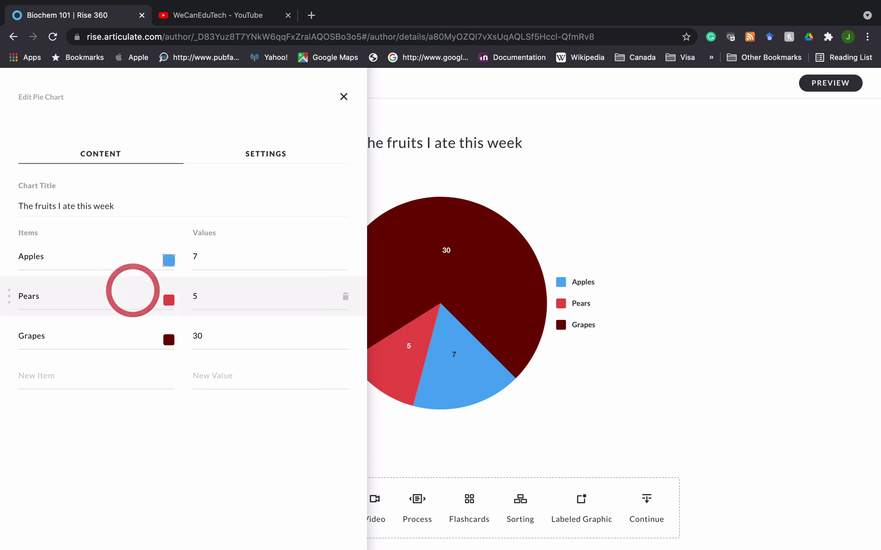
Step: Recolour the Pears slice medium red (cc4640)
{"action": "left_click", "coordinate": [168, 300]}
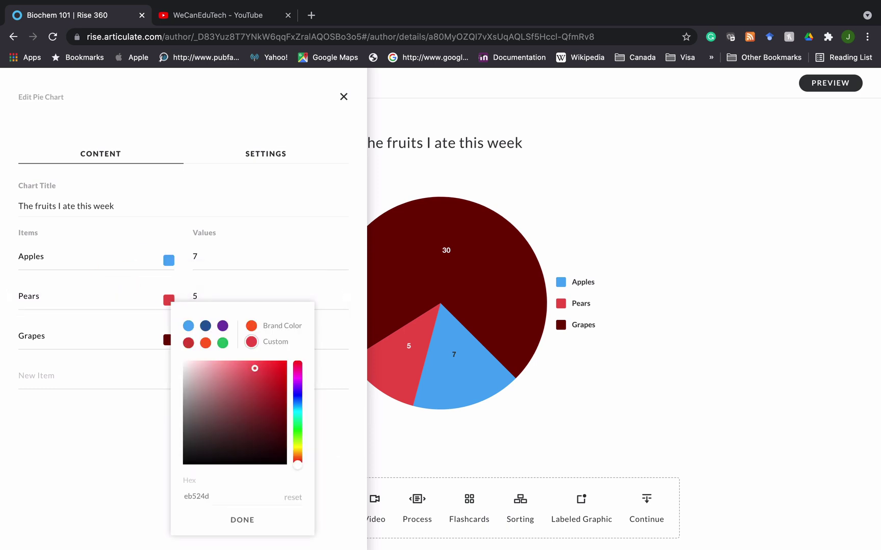
{"action": "left_click", "coordinate": [214, 392]}
{"action": "left_click", "coordinate": [252, 418]}
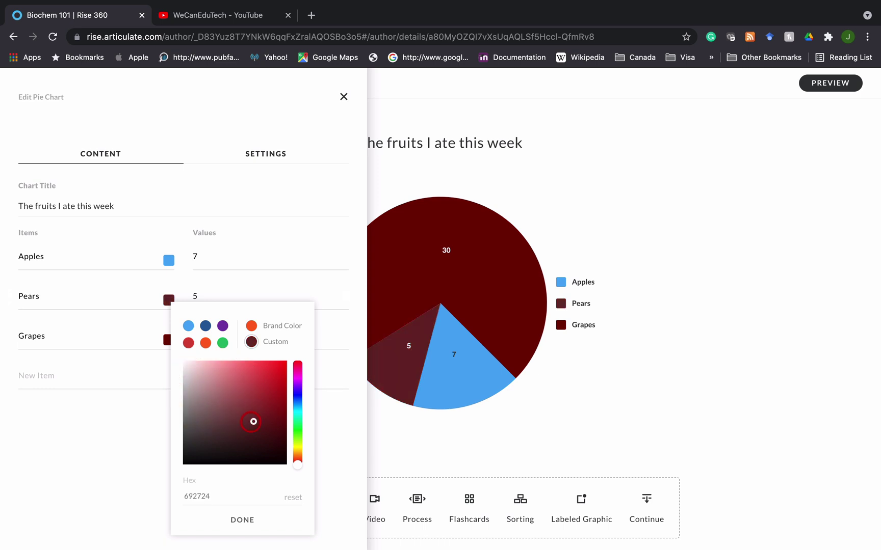
{"action": "left_click", "coordinate": [256, 381]}
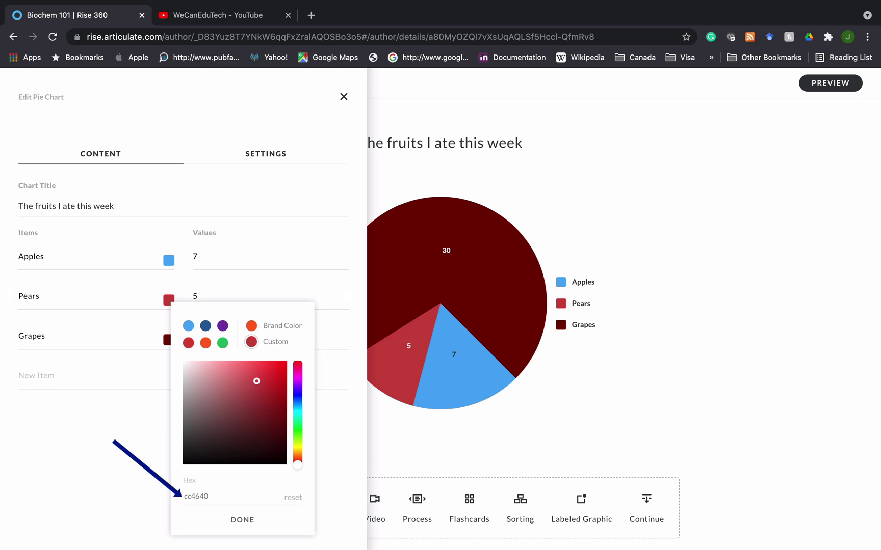
{"action": "left_click", "coordinate": [242, 519]}
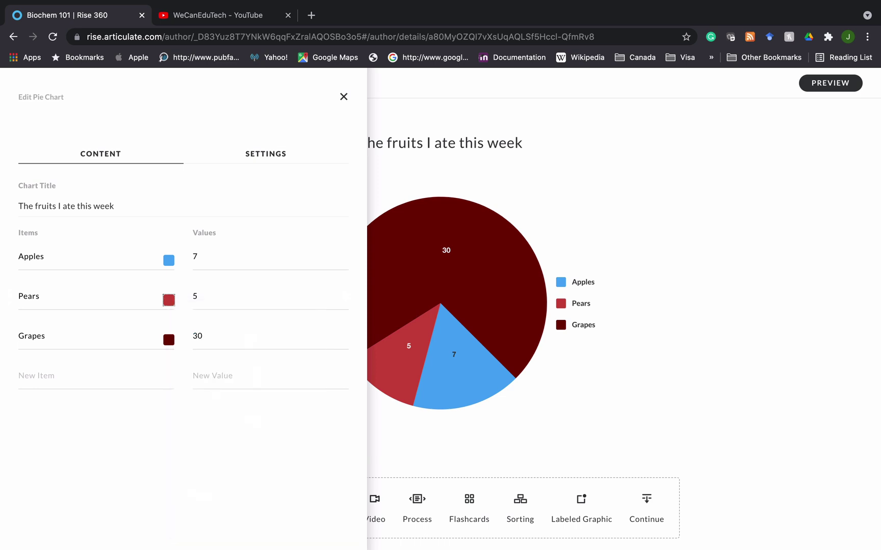
Step: Recolour the Grapes slice light aqua (53f3dd)
{"action": "left_click", "coordinate": [168, 339]}
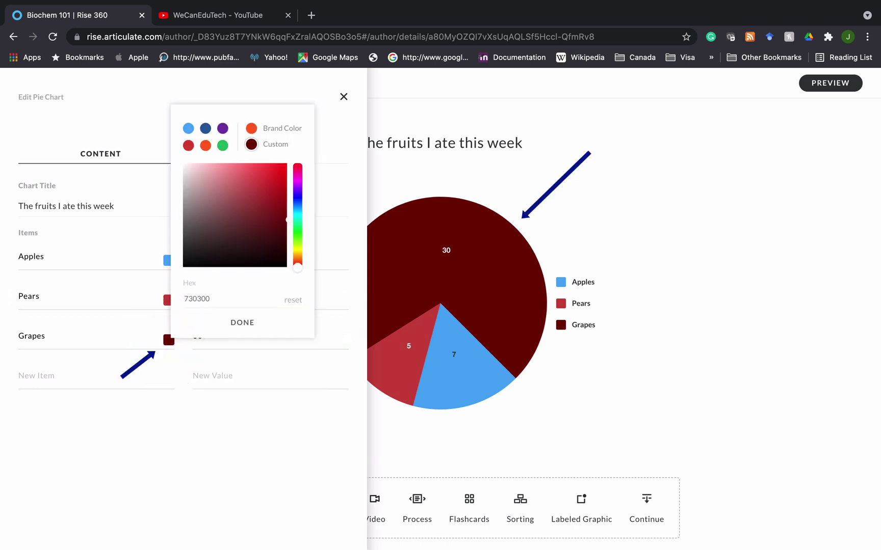
{"action": "left_click_drag", "start_coordinate": [297, 267], "coordinate": [297, 218]}
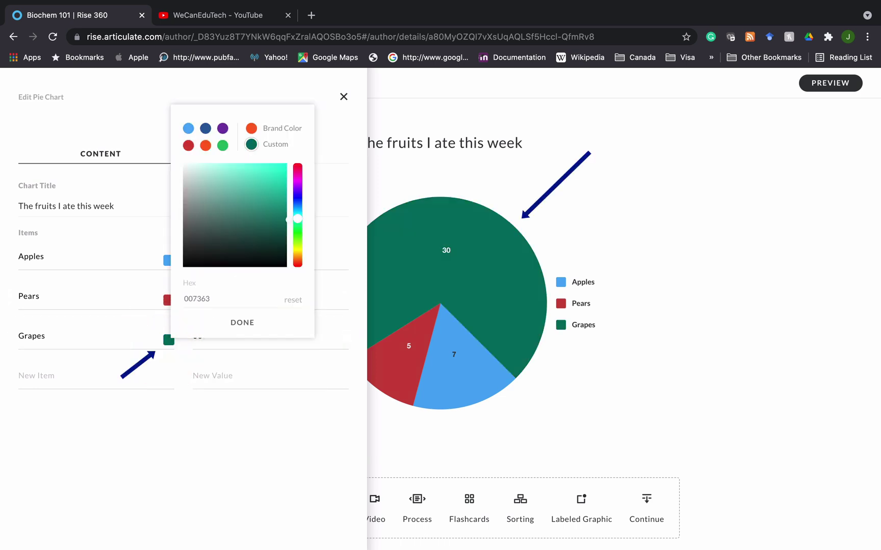
{"action": "left_click", "coordinate": [253, 168]}
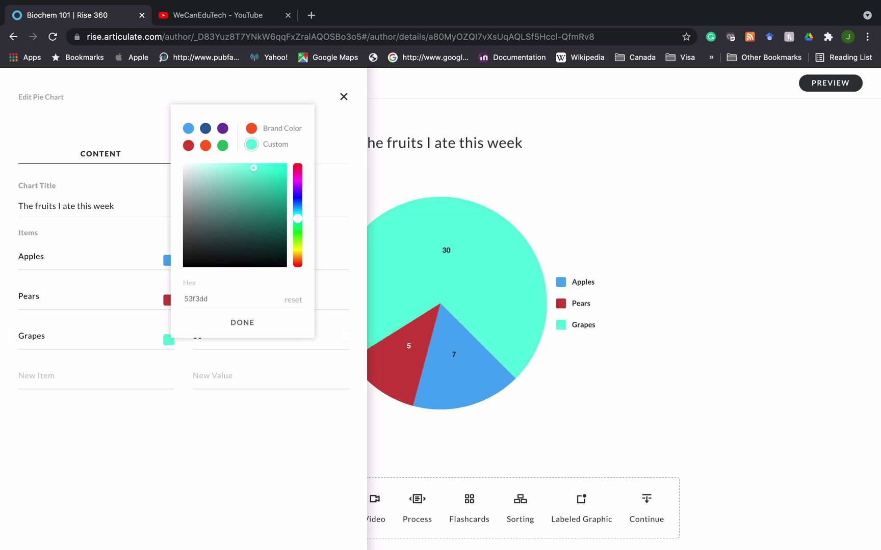
{"action": "key", "text": "Escape"}
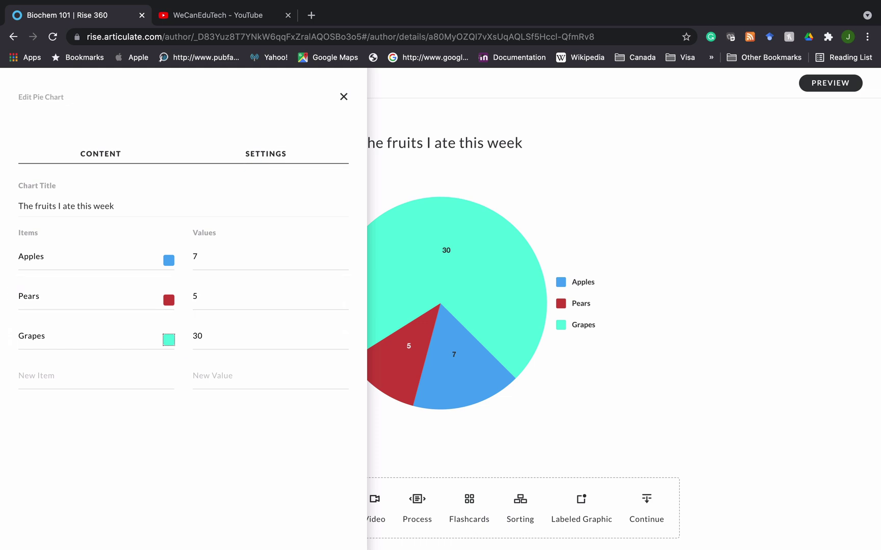
Step: Try Percentage value display, revert to Numeric labels, and close the chart editor
{"action": "left_click", "coordinate": [261, 154]}
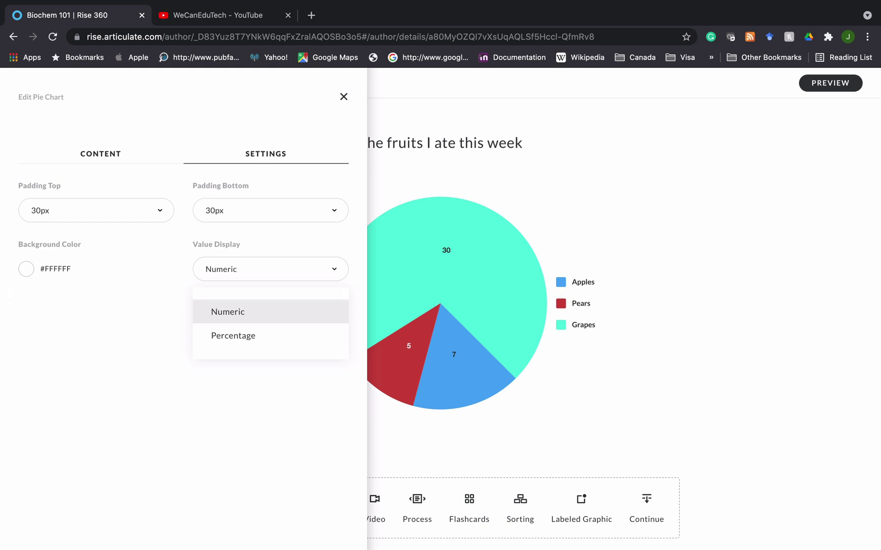
{"action": "left_click", "coordinate": [233, 335]}
{"action": "left_click", "coordinate": [236, 309]}
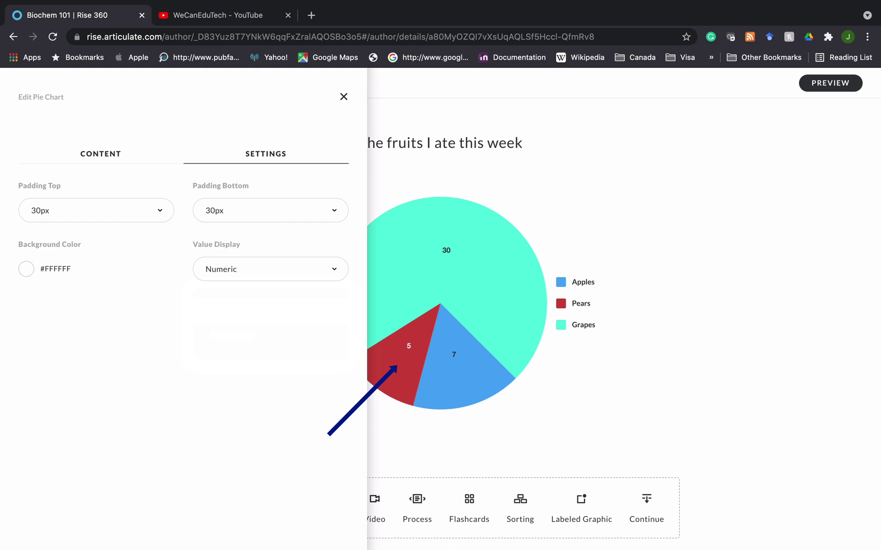
{"action": "key", "text": "Escape"}
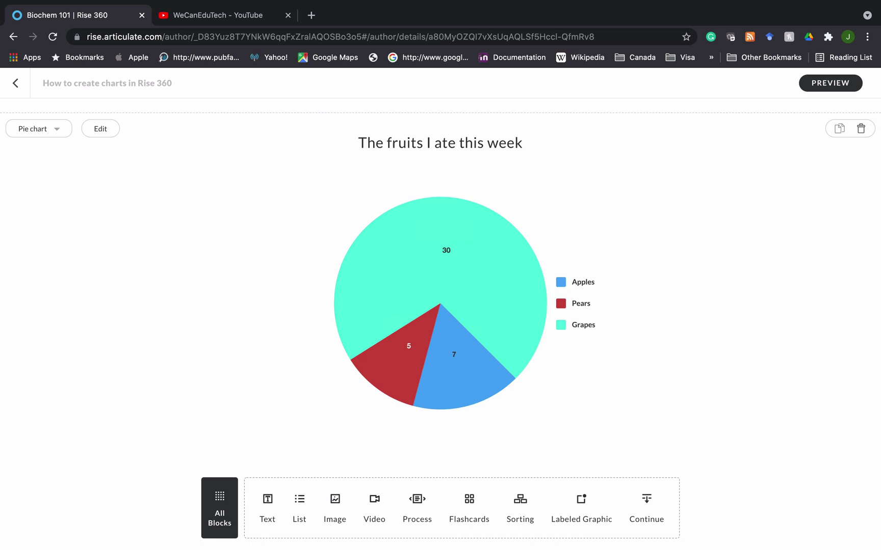
{"action": "left_click", "coordinate": [220, 255]}
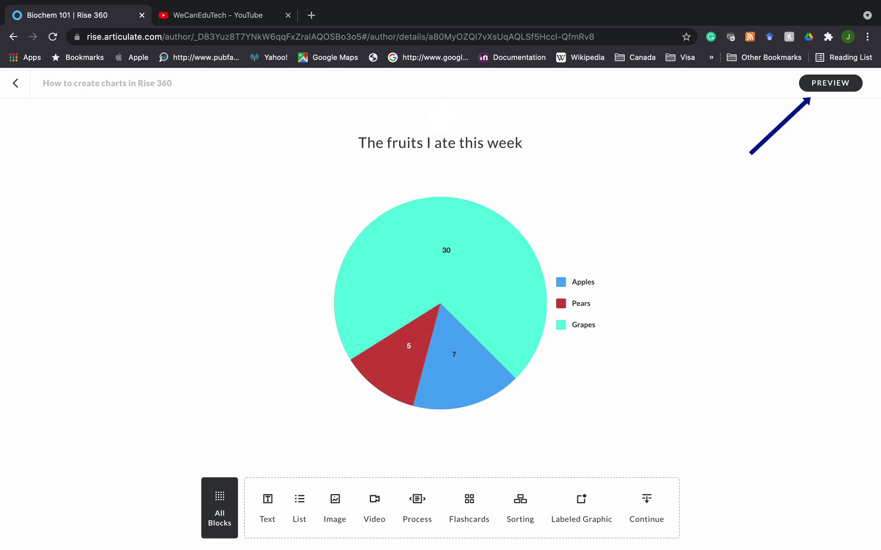
{"action": "left_click", "coordinate": [830, 82]}
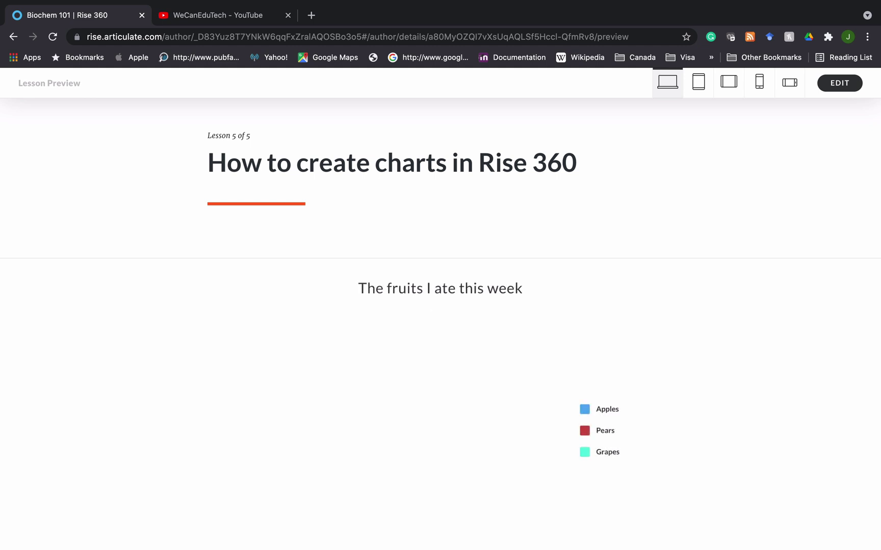
{"action": "mouse_move", "coordinate": [444, 373]}
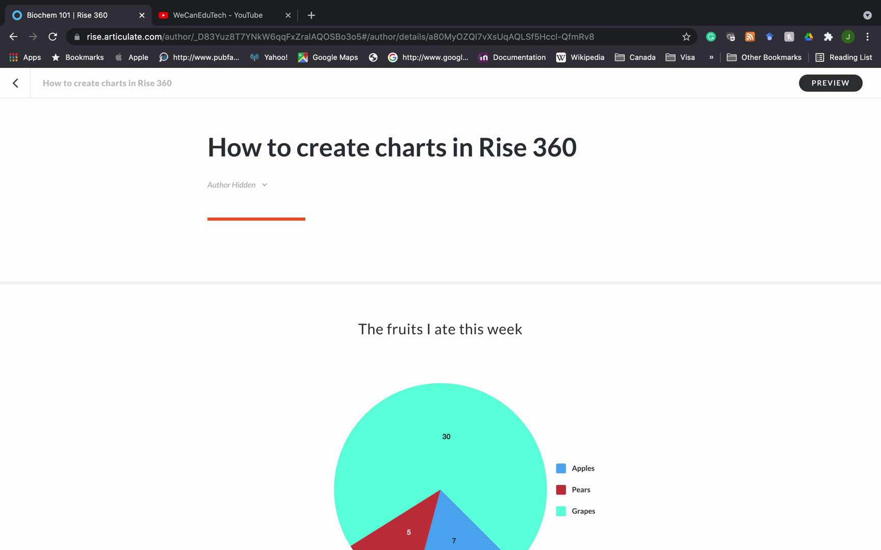
Step: Convert the fruits chart to a Line chart and open its editor
{"action": "scroll", "coordinate": [440, 321], "scroll_direction": "down", "scroll_amount": 3}
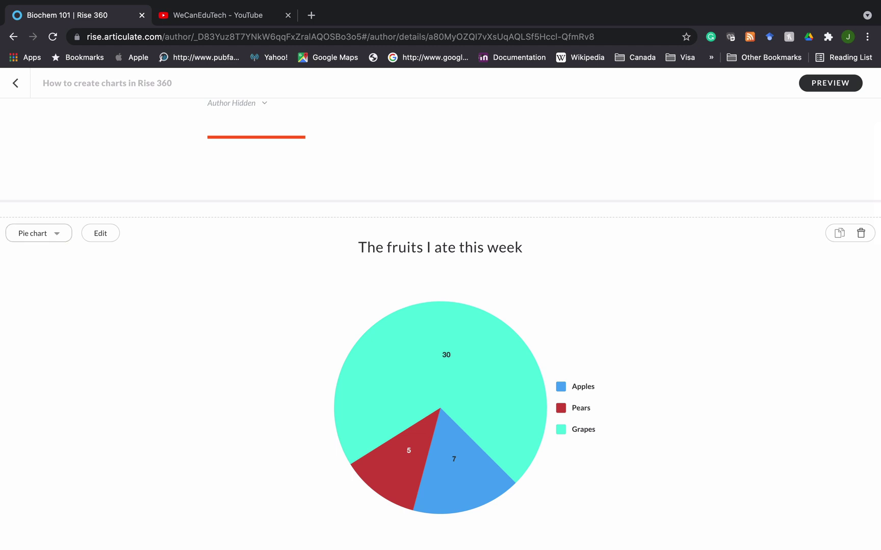
{"action": "left_click", "coordinate": [57, 233]}
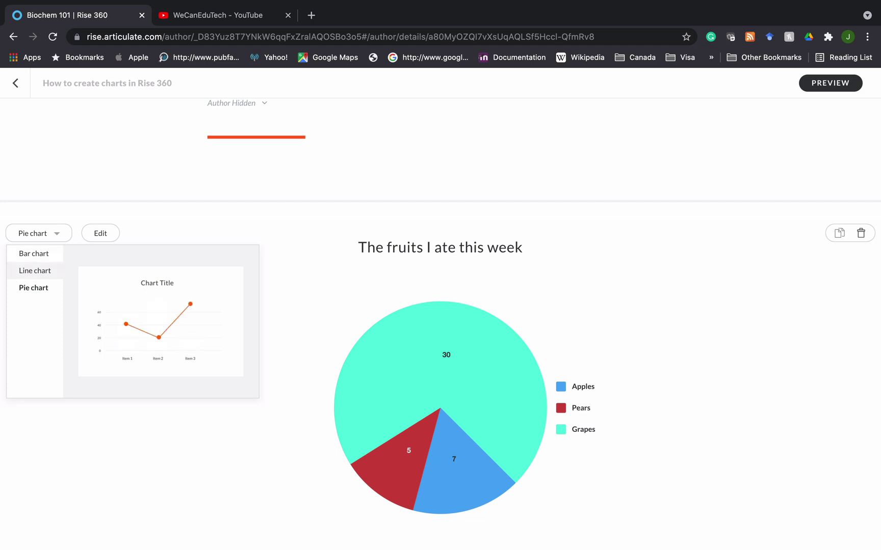
{"action": "left_click", "coordinate": [35, 270]}
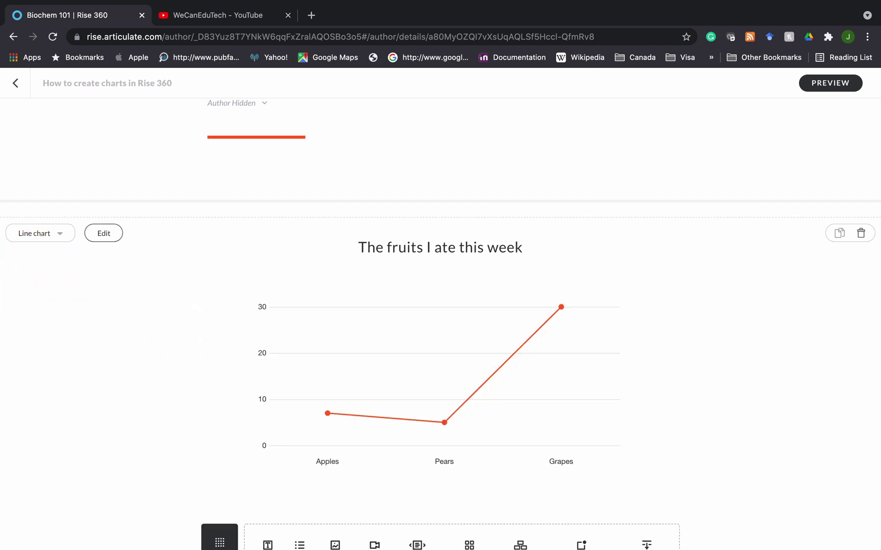
{"action": "left_click", "coordinate": [103, 232]}
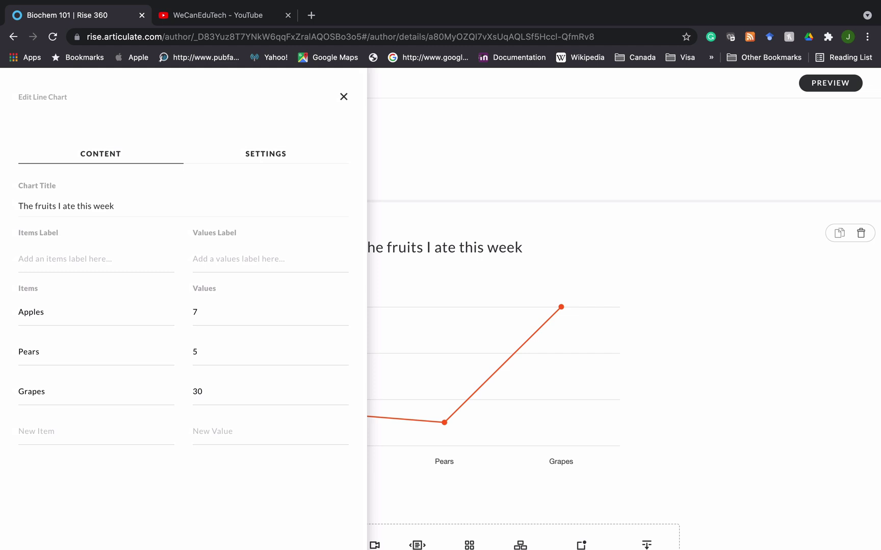
Step: Label the items axis Fruits and the values axis Number, then close the editor
{"action": "left_click", "coordinate": [32, 258]}
{"action": "type", "text": "Frui"}
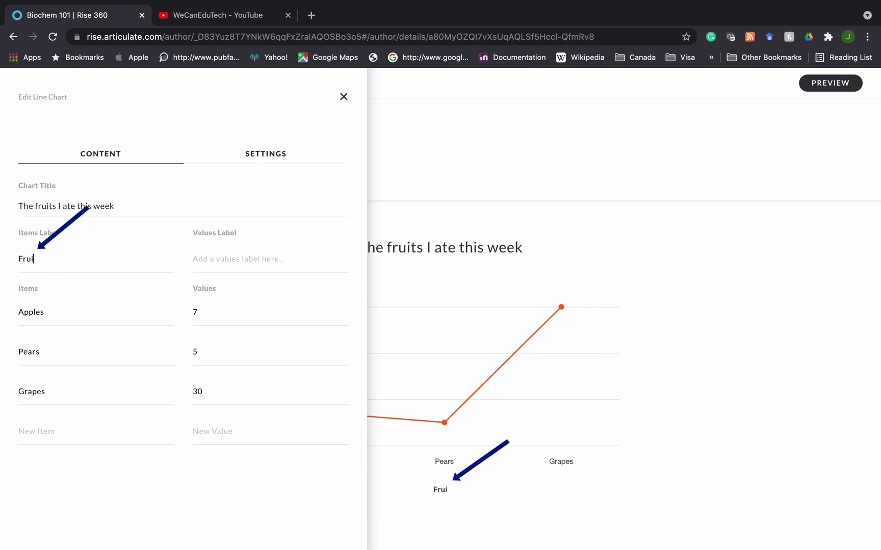
{"action": "type", "text": "ts"}
{"action": "left_click", "coordinate": [196, 258]}
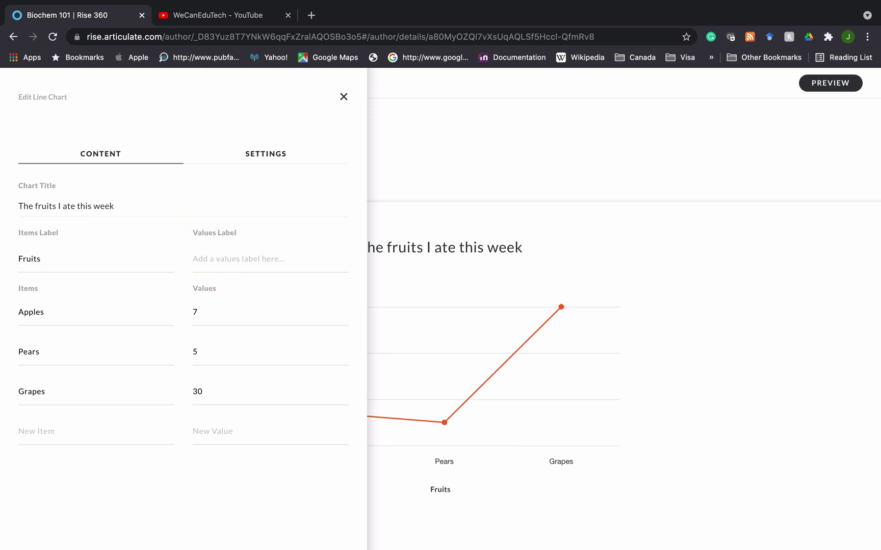
{"action": "type", "text": "Number"}
{"action": "left_click", "coordinate": [344, 96]}
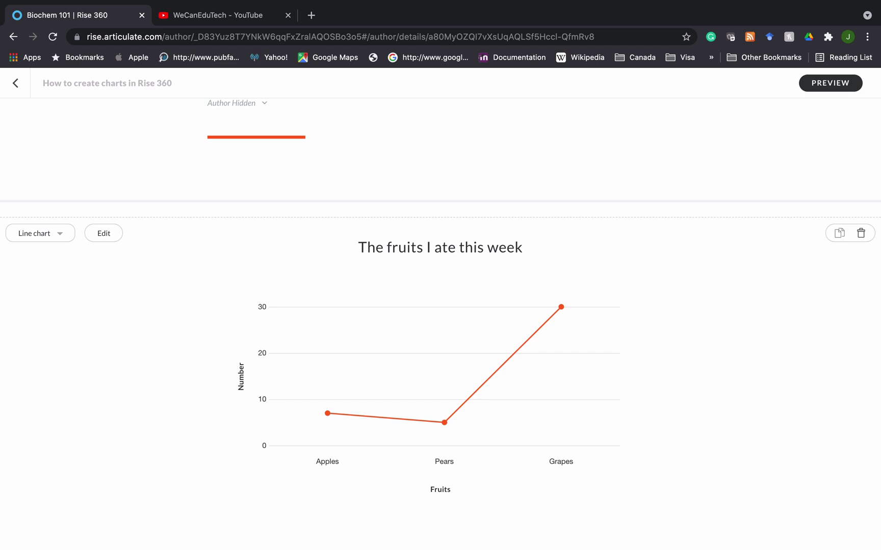
Step: Change the fruits chart from a line chart to a Bar chart
{"action": "left_click", "coordinate": [60, 232]}
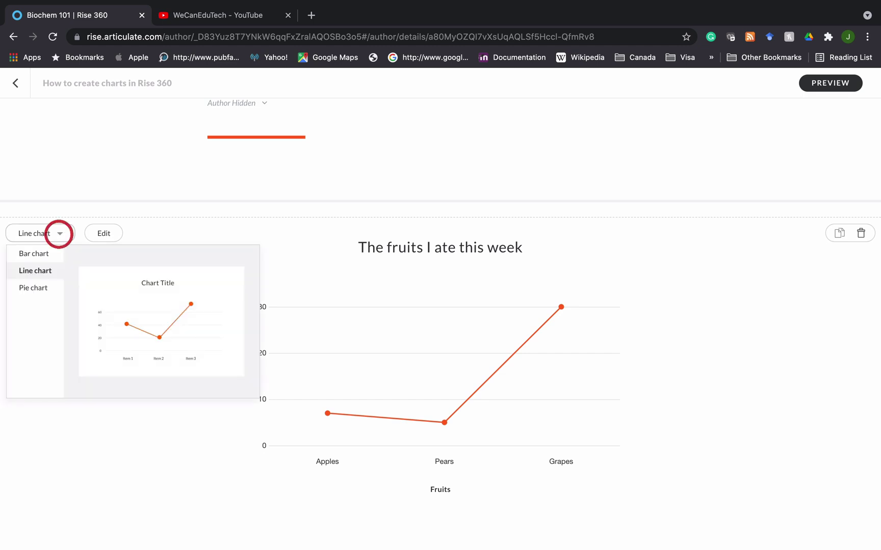
{"action": "left_click", "coordinate": [38, 253]}
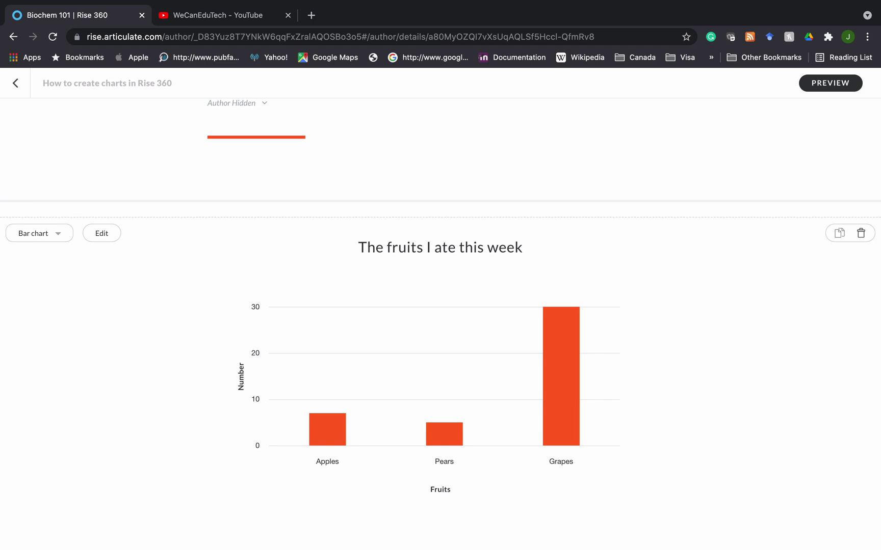